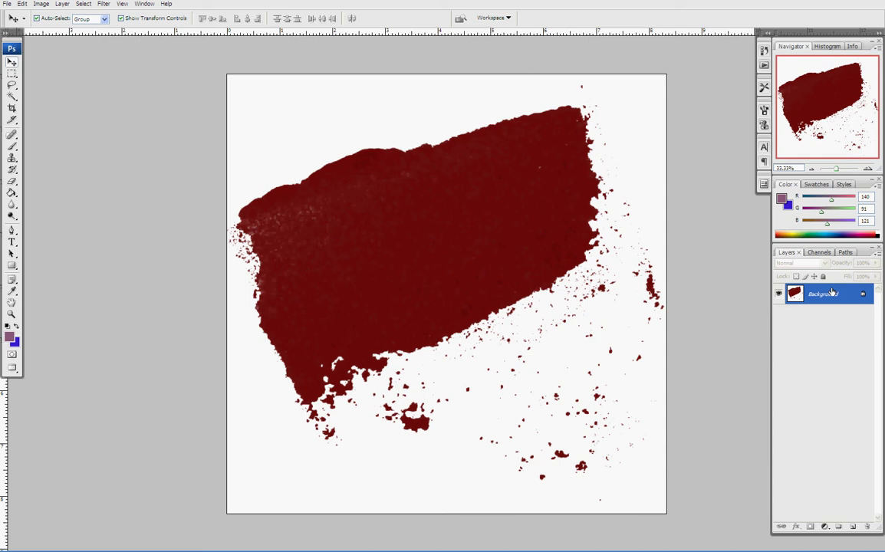
- Duplicate the Background layer and hide the original
{"action": "left_click_drag", "start_coordinate": [833, 292], "coordinate": [853, 527]}
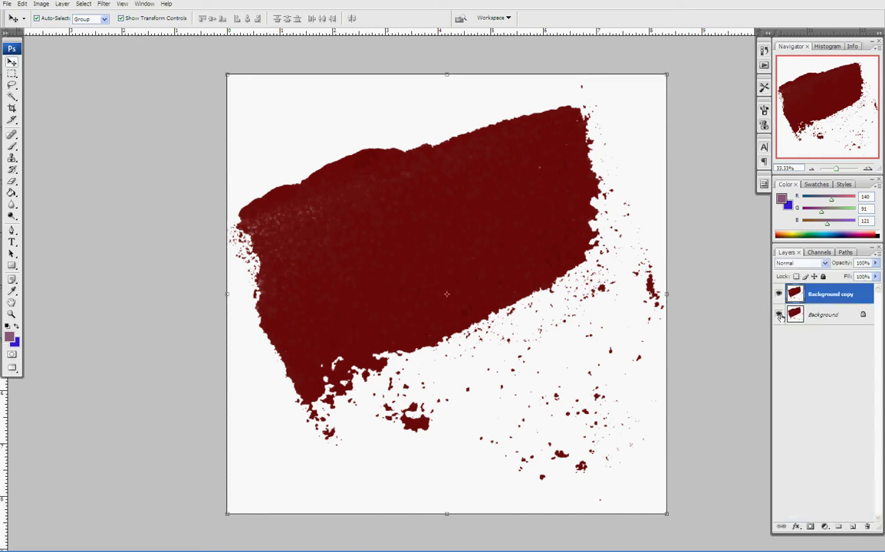
{"action": "left_click", "coordinate": [779, 315]}
- Select the white area of the duplicated layer with Color Range and cut it out, leaving only the red paint
{"action": "left_click", "coordinate": [86, 4]}
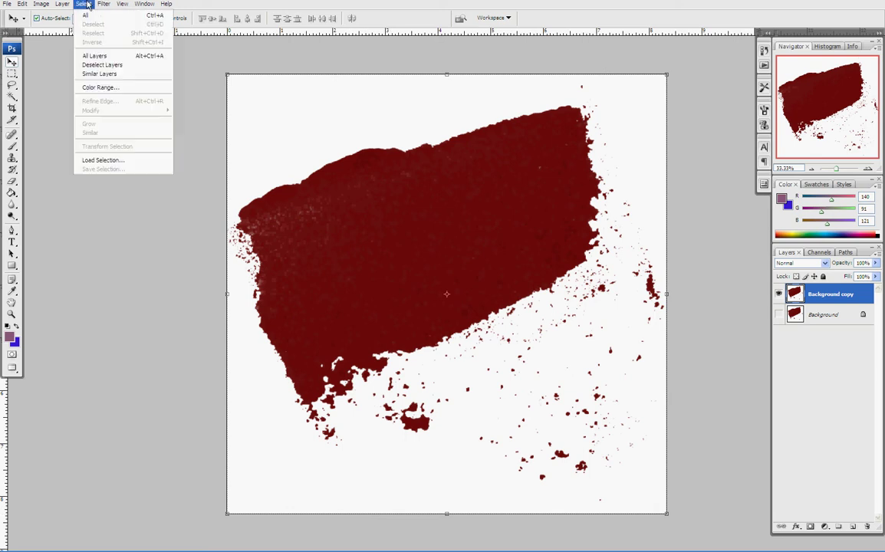
{"action": "left_click", "coordinate": [92, 87]}
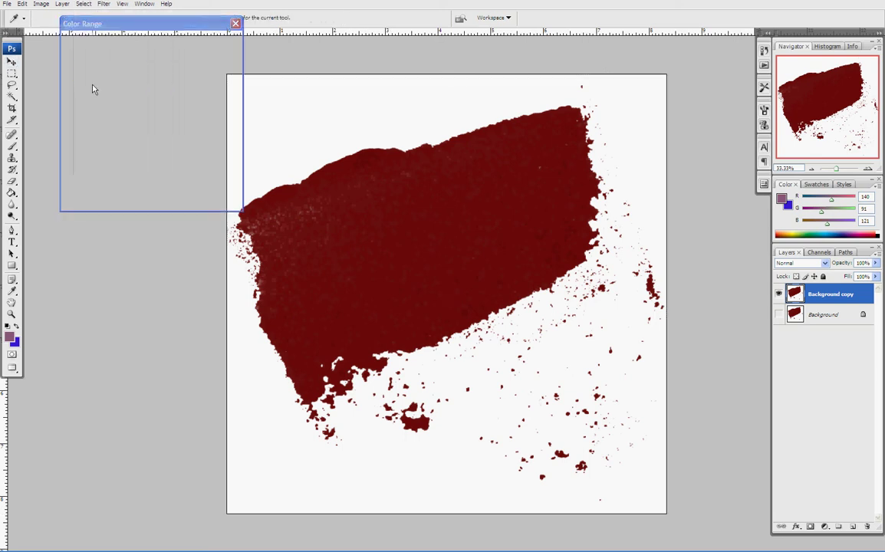
{"action": "left_click", "coordinate": [299, 92]}
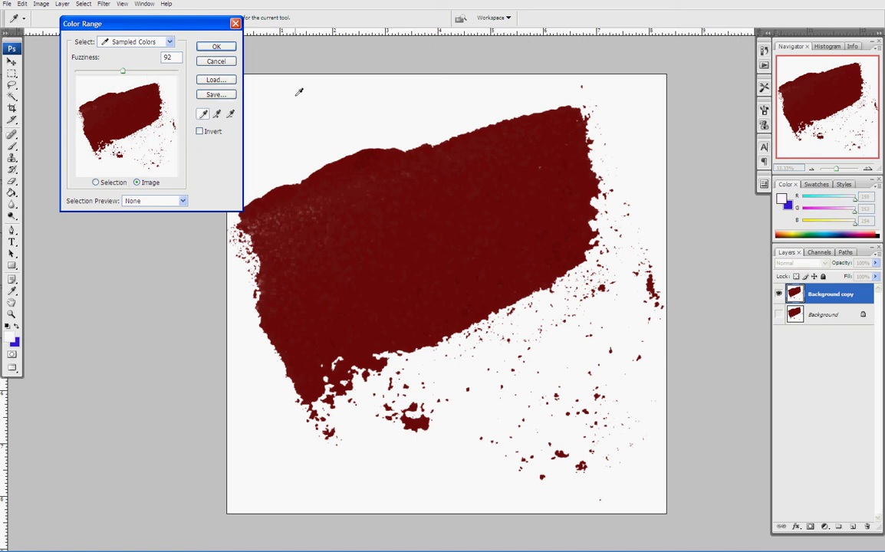
{"action": "left_click", "coordinate": [217, 48]}
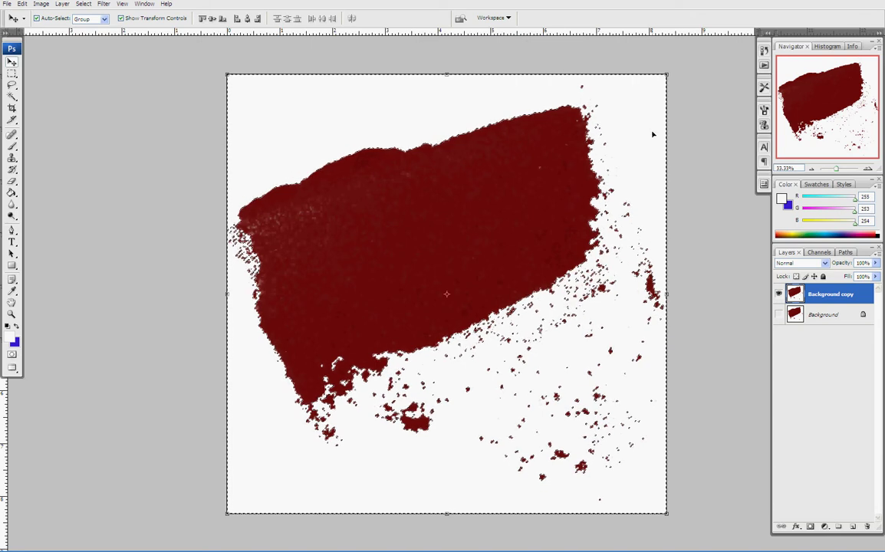
{"action": "left_click", "coordinate": [24, 4]}
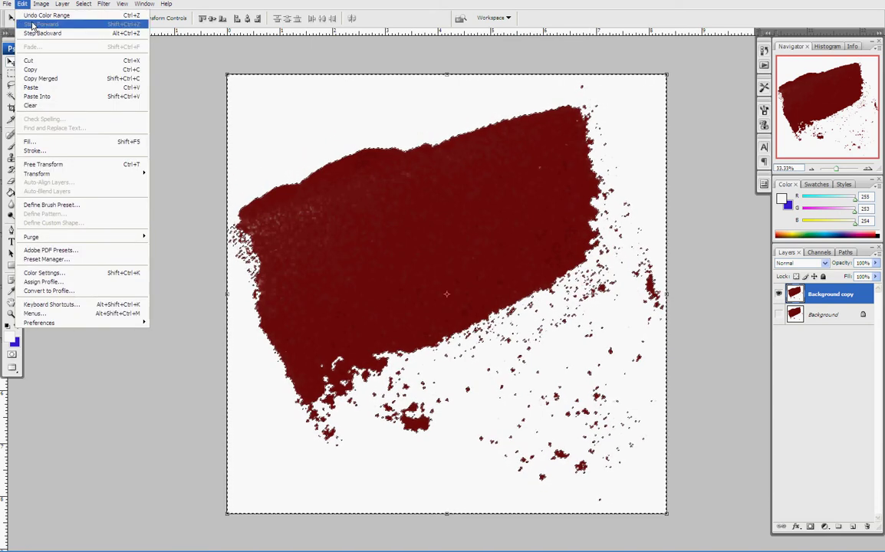
{"action": "left_click", "coordinate": [40, 61]}
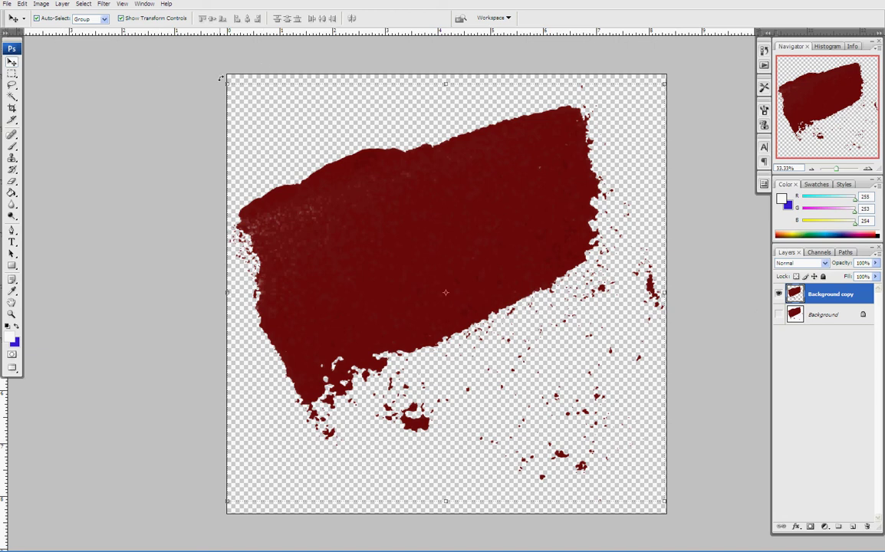
- Rotate the red paint shape by about 107° with Free Transform and apply the transformation
{"action": "key", "text": "ctrl+t"}
{"action": "left_click_drag", "start_coordinate": [221, 79], "coordinate": [584, 223]}
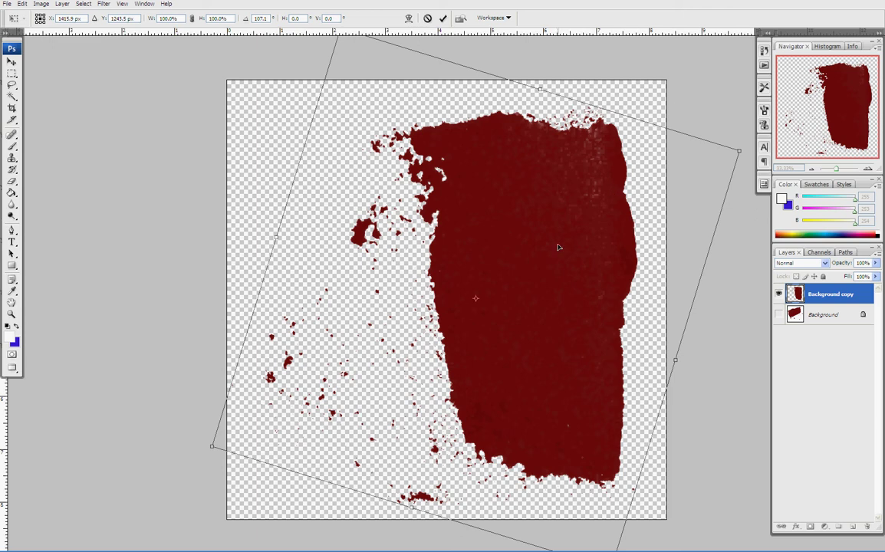
{"action": "left_click", "coordinate": [11, 61]}
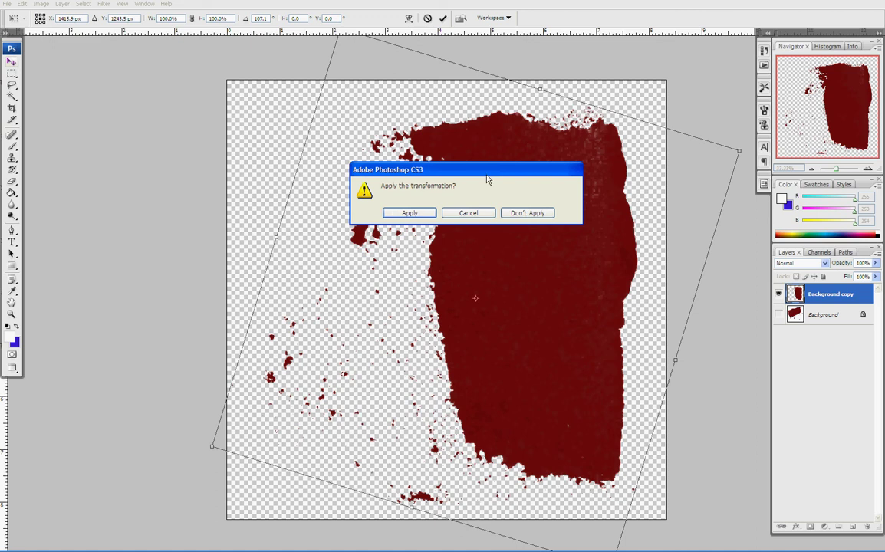
{"action": "left_click", "coordinate": [418, 217]}
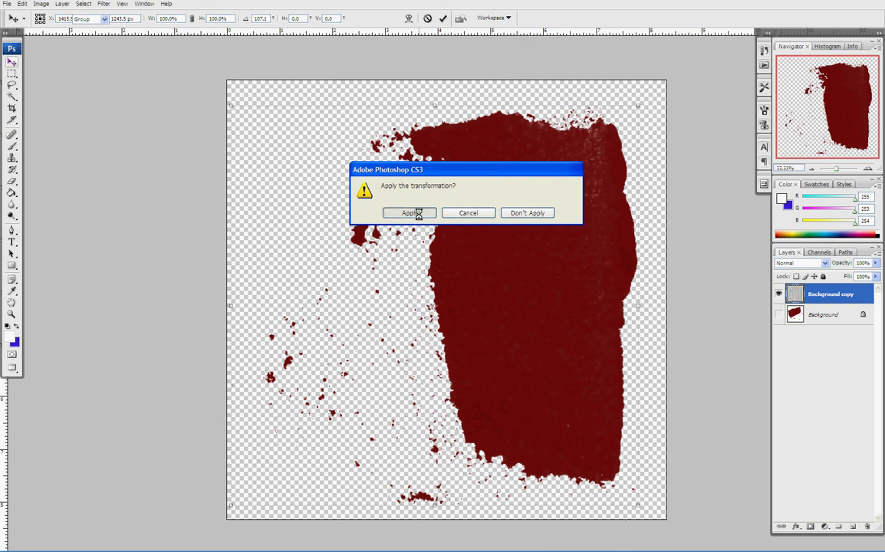
- Define a new brush preset from the rotated paint shape
{"action": "left_click", "coordinate": [22, 3]}
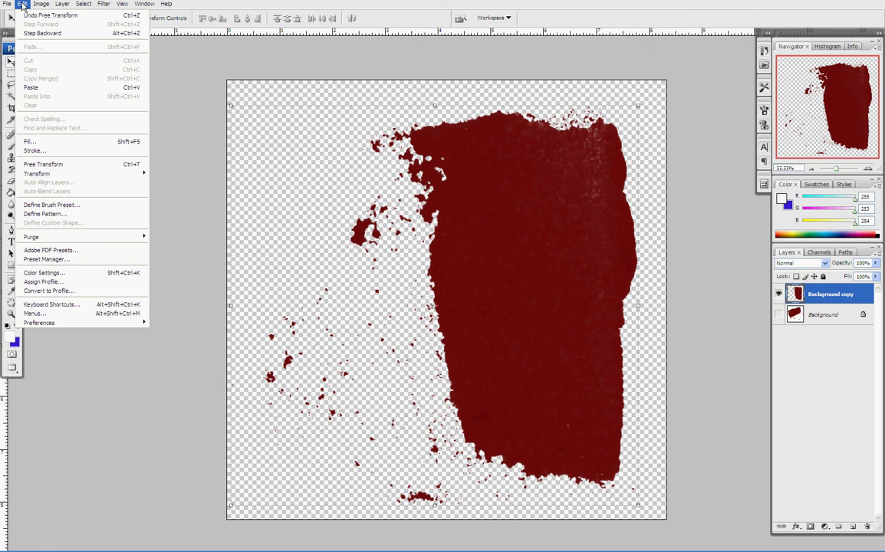
{"action": "left_click", "coordinate": [61, 206]}
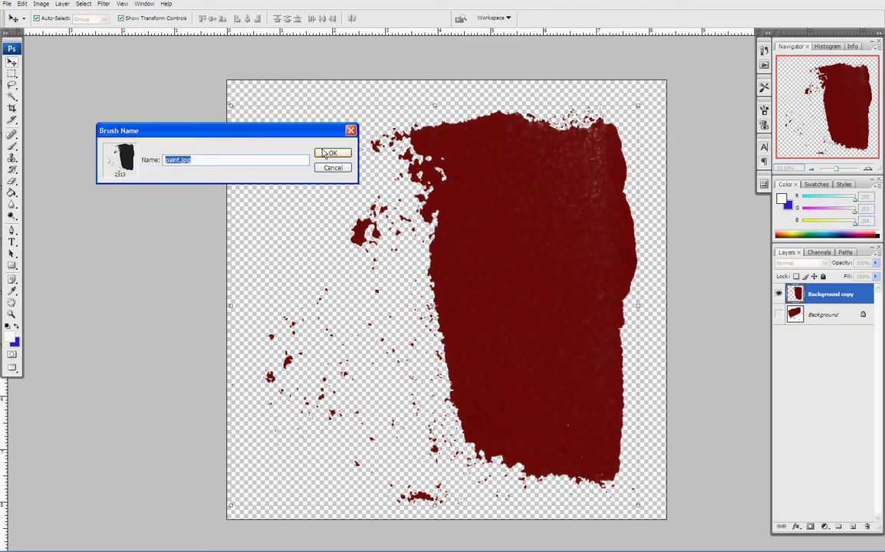
{"action": "type", "text": "tab"}
{"action": "left_click", "coordinate": [331, 155]}
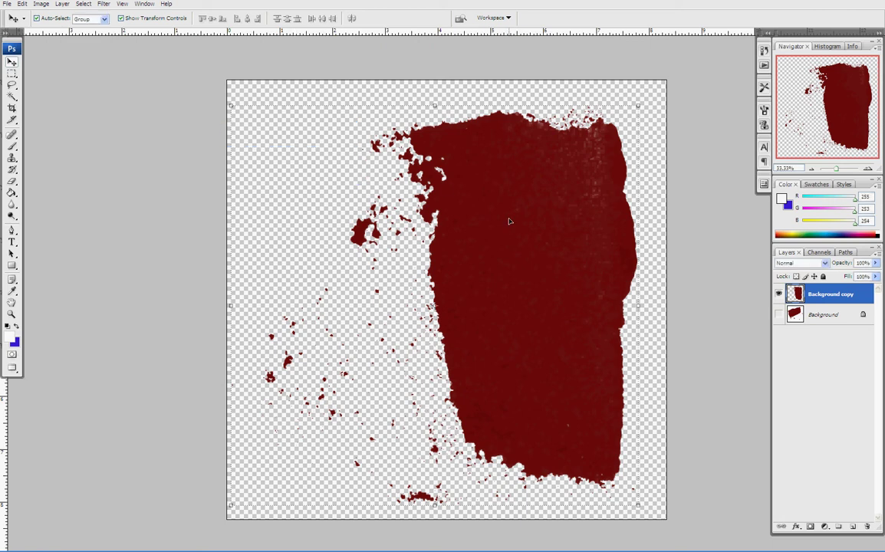
- Create a new 2500 × 2500 pixel RGB document at 300 pixels/inch with transparent background contents
{"action": "left_click", "coordinate": [8, 3]}
{"action": "left_click", "coordinate": [15, 15]}
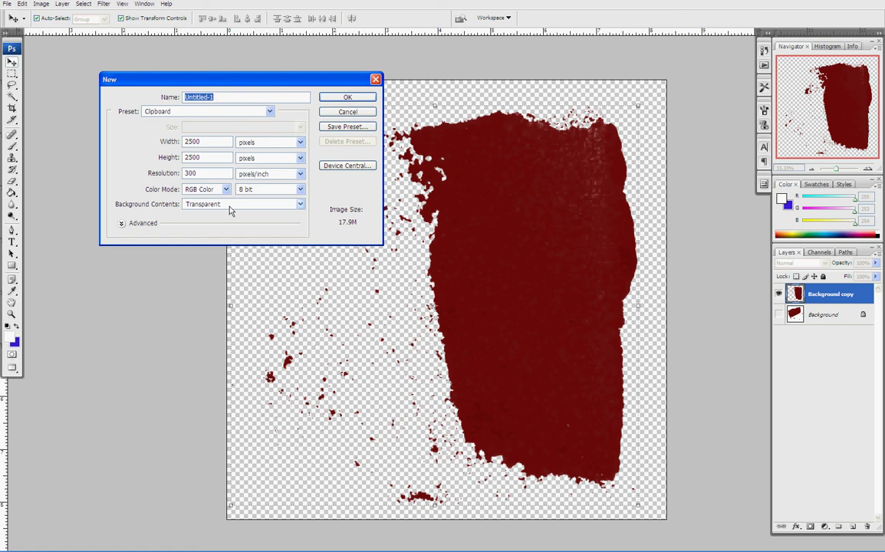
{"action": "left_click", "coordinate": [290, 204]}
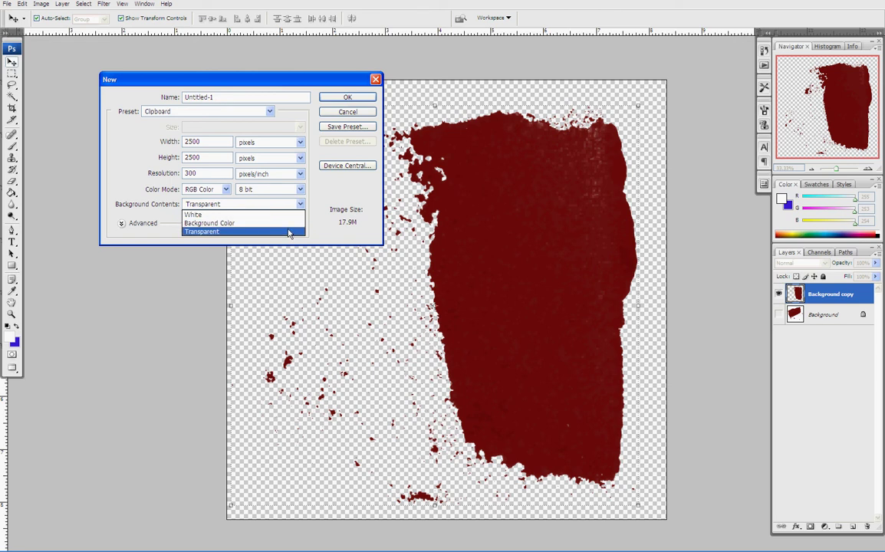
{"action": "left_click", "coordinate": [289, 232]}
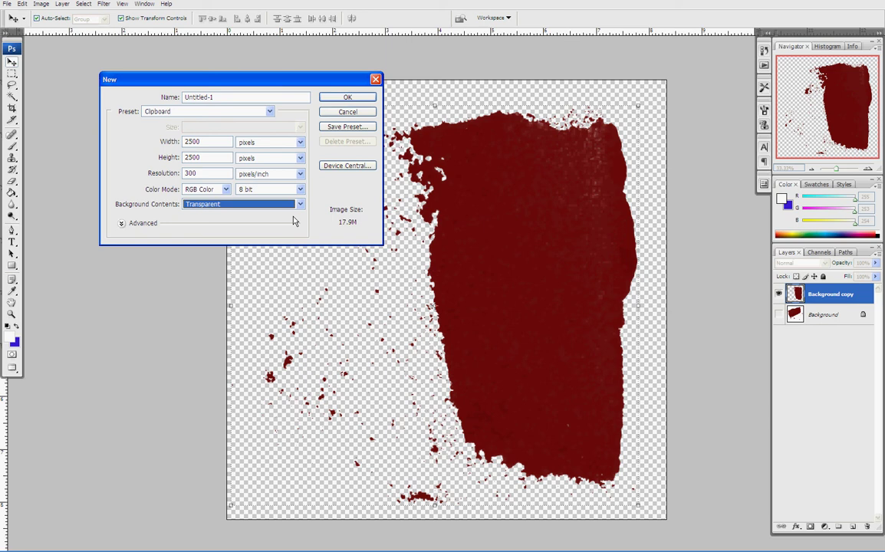
{"action": "left_click", "coordinate": [344, 97]}
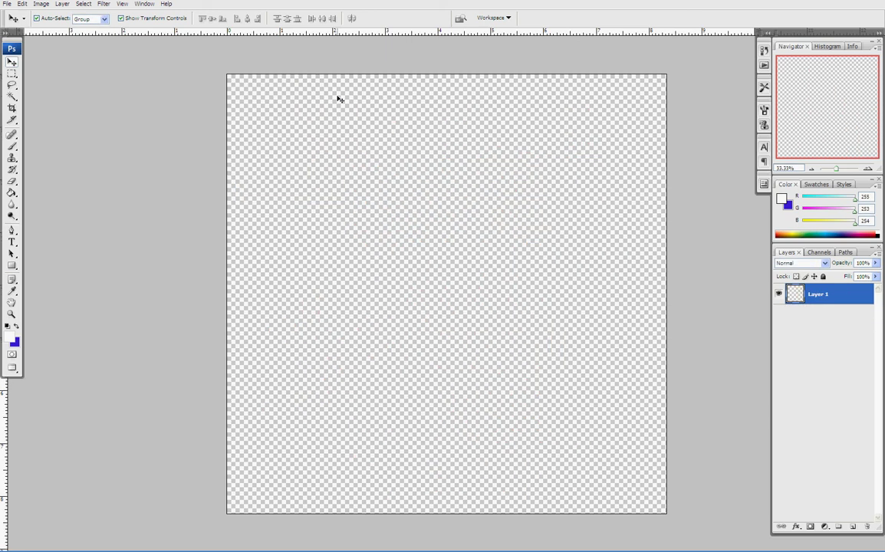
- Choose the newly defined 2313 px paint preset for the Brush tool
{"action": "left_click", "coordinate": [11, 145]}
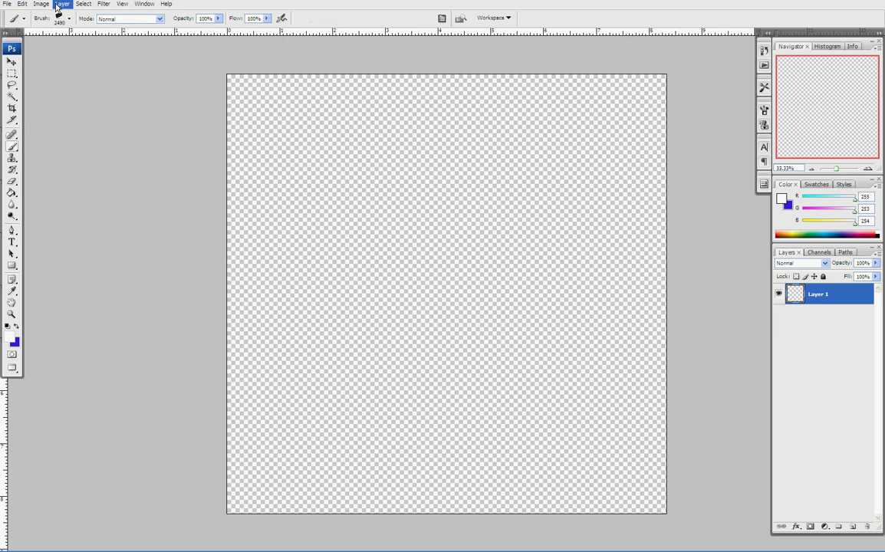
{"action": "left_click", "coordinate": [65, 17]}
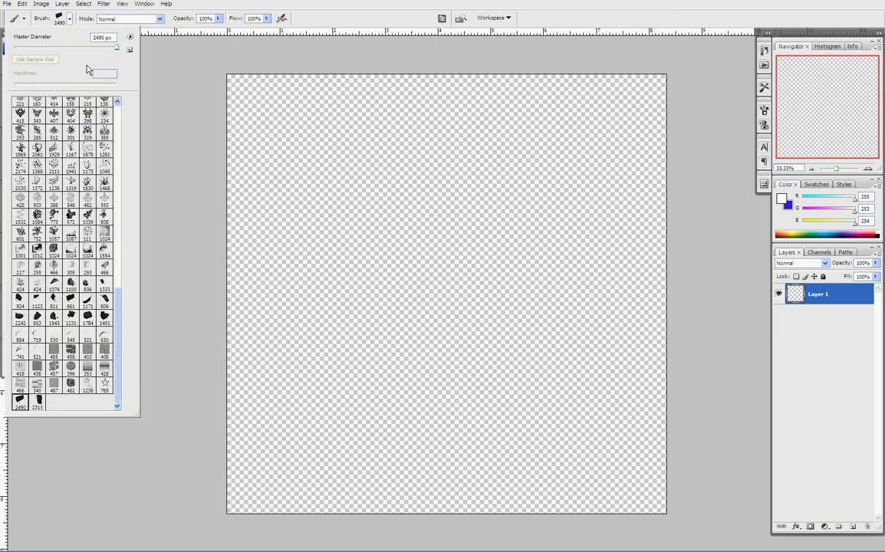
{"action": "mouse_move", "coordinate": [119, 336]}
{"action": "left_mouse_down"}
{"action": "mouse_move", "coordinate": [119, 113]}
{"action": "mouse_move", "coordinate": [110, 344]}
{"action": "left_mouse_up"}
{"action": "left_click", "coordinate": [38, 401]}
{"action": "left_click", "coordinate": [70, 22]}
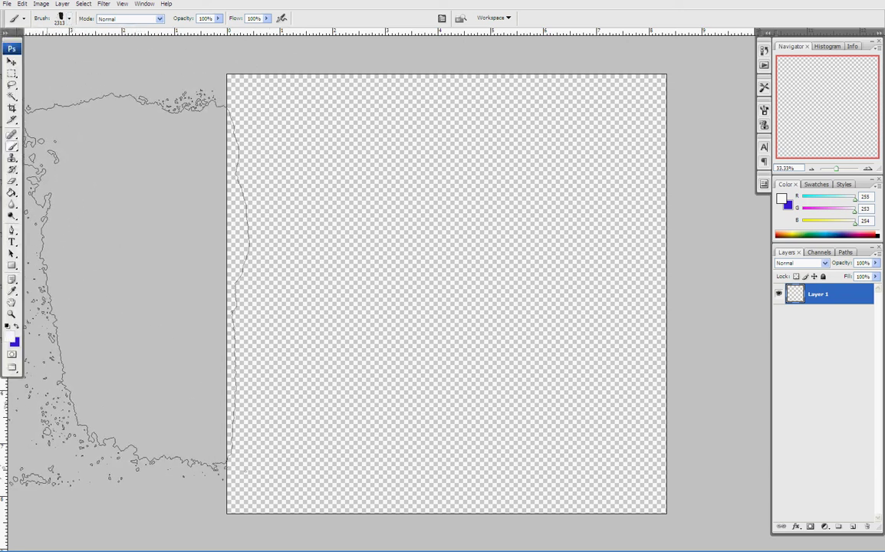
- Set the foreground color to green #349646 and stamp the paint brush once on the canvas
{"action": "left_click", "coordinate": [12, 338]}
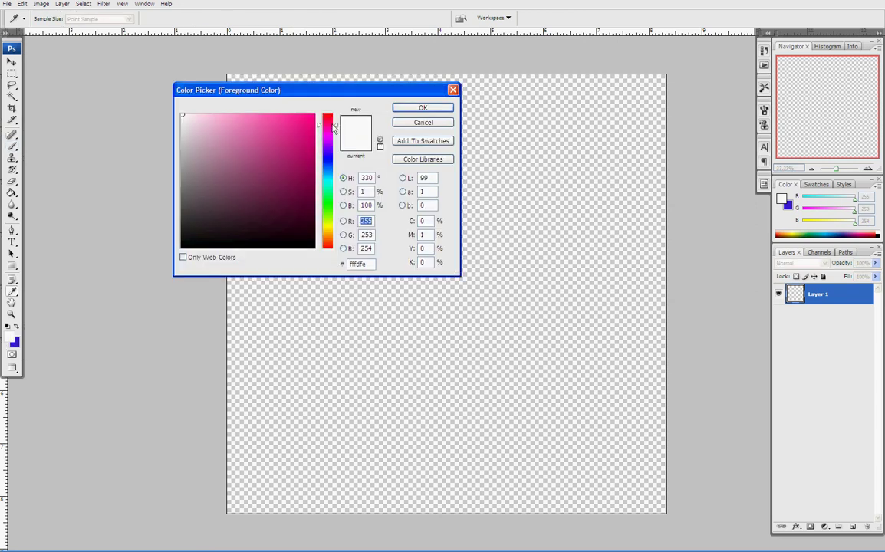
{"action": "left_click_drag", "start_coordinate": [336, 127], "coordinate": [329, 200]}
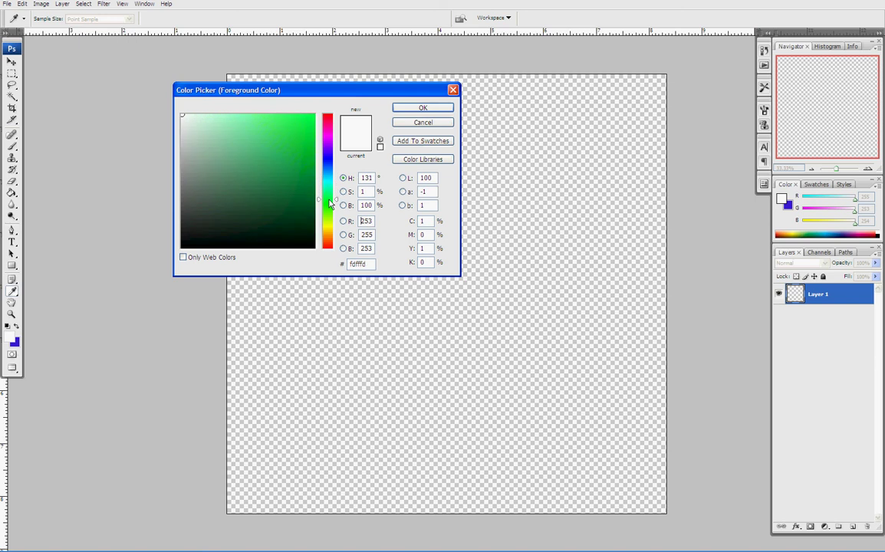
{"action": "left_click", "coordinate": [292, 182]}
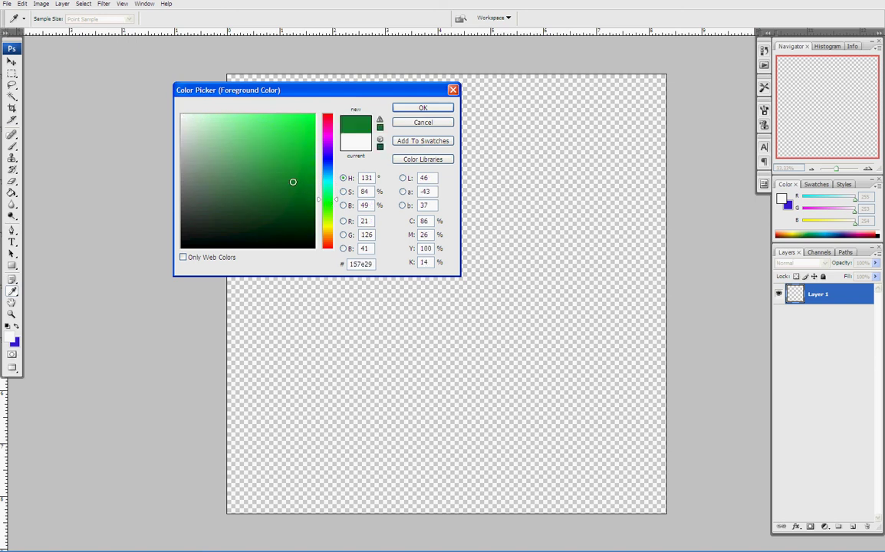
{"action": "left_click", "coordinate": [268, 169]}
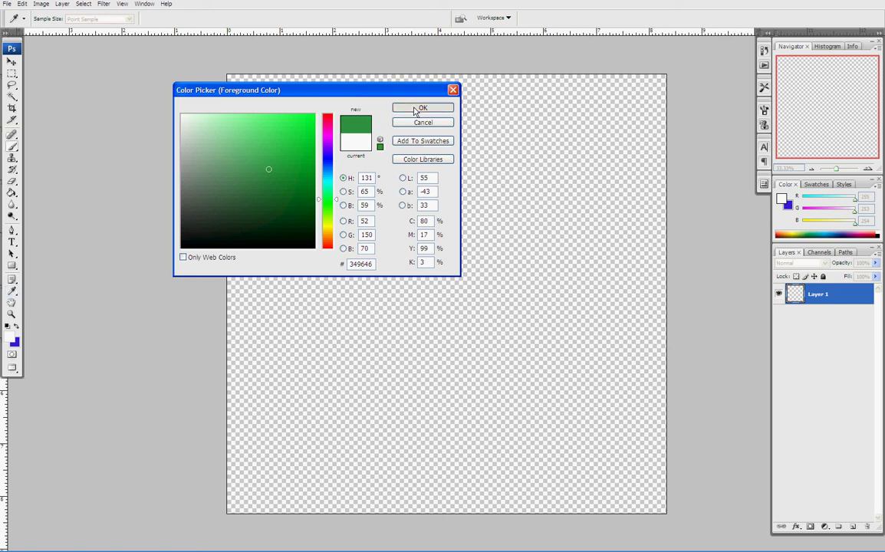
{"action": "left_click", "coordinate": [415, 108]}
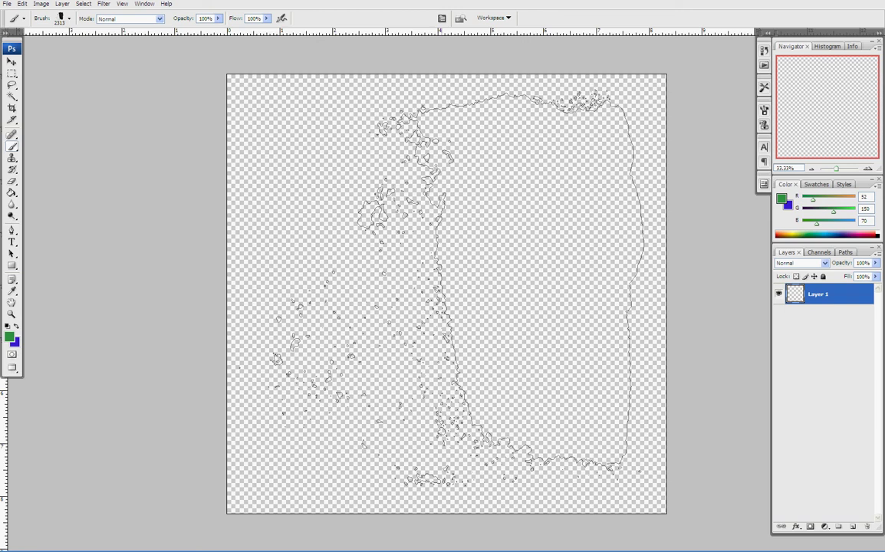
{"action": "left_click", "coordinate": [460, 289]}
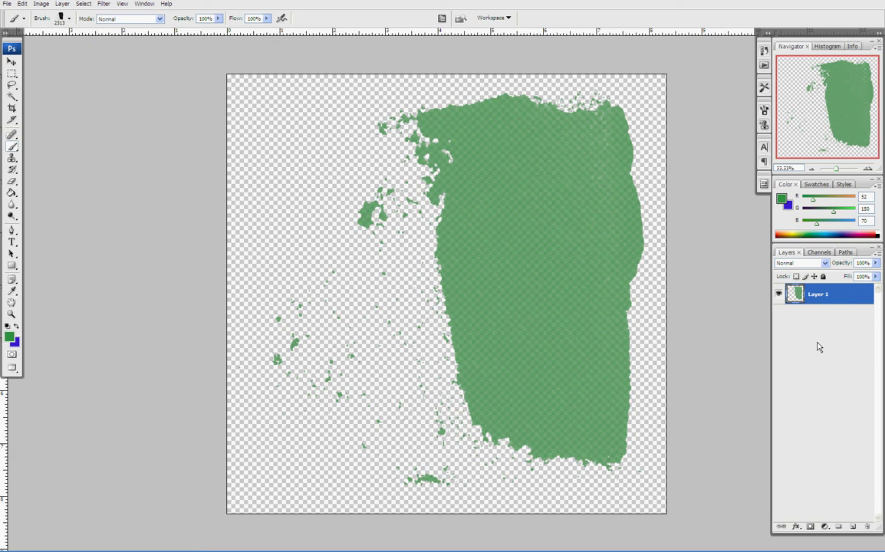
- Add a new layer beneath the green paint layer and fill it with near-white (RGB 251, 254, 252)
{"action": "left_click", "coordinate": [852, 526]}
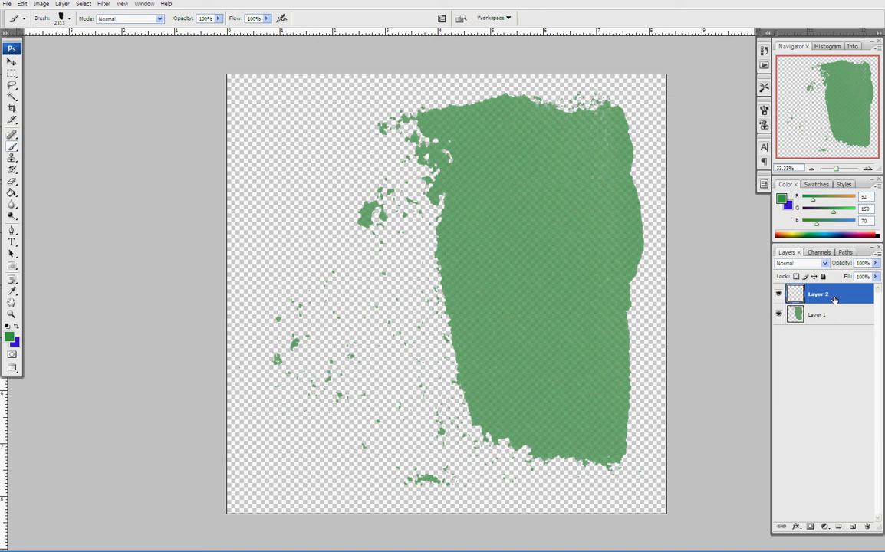
{"action": "left_click_drag", "start_coordinate": [832, 296], "coordinate": [808, 324]}
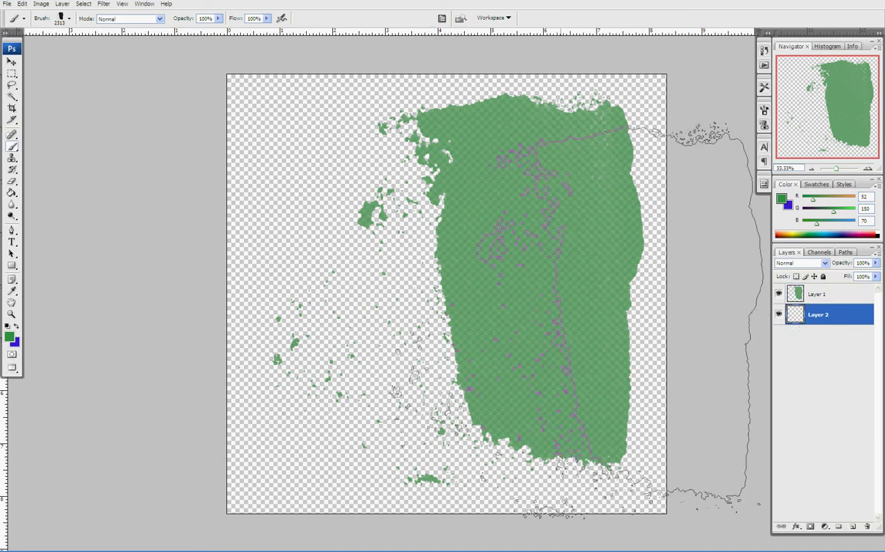
{"action": "left_click", "coordinate": [9, 336]}
{"action": "left_click", "coordinate": [183, 117]}
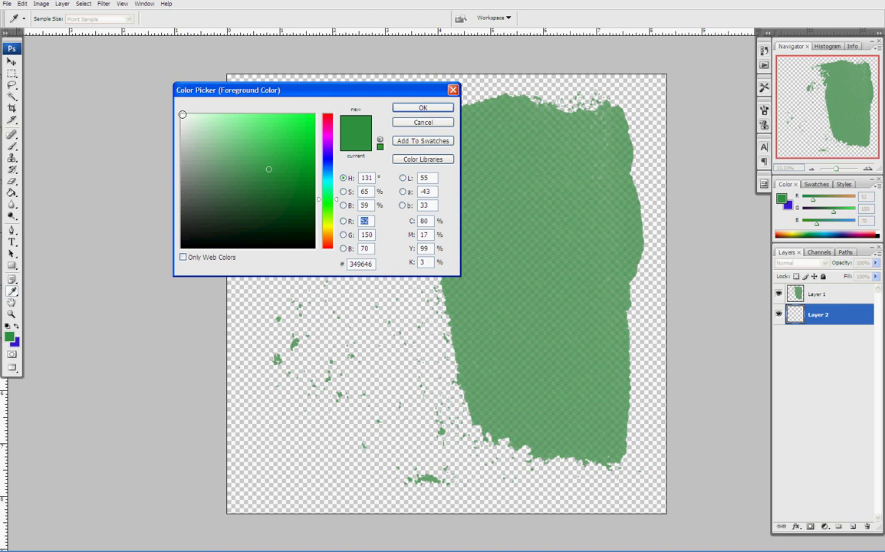
{"action": "left_click", "coordinate": [421, 108]}
{"action": "left_click", "coordinate": [11, 193]}
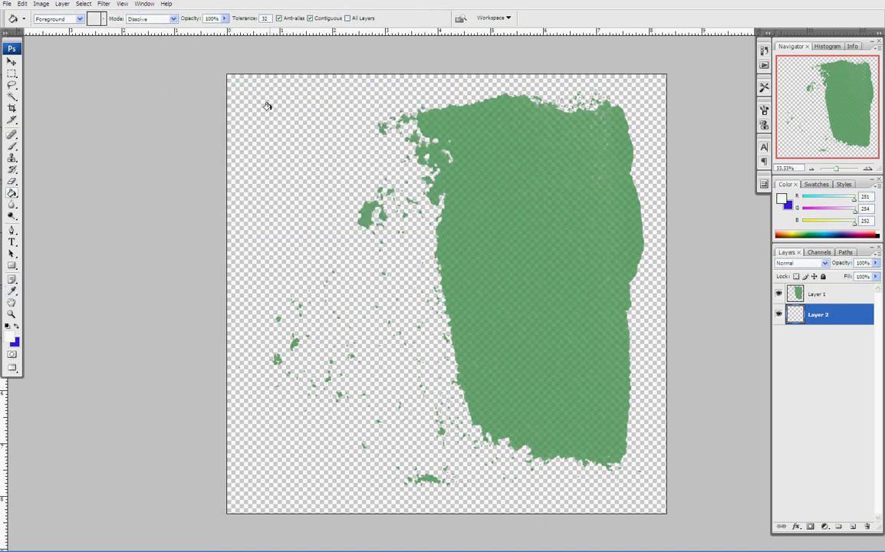
{"action": "left_click", "coordinate": [266, 106]}
{"action": "left_click", "coordinate": [11, 62]}
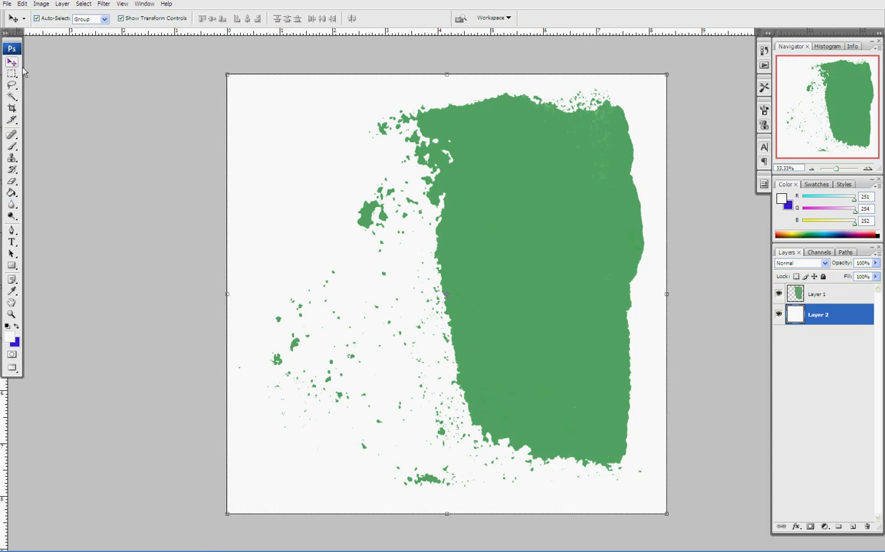
{"action": "left_click", "coordinate": [12, 314]}
{"action": "left_click_drag", "start_coordinate": [540, 96], "coordinate": [618, 217]}
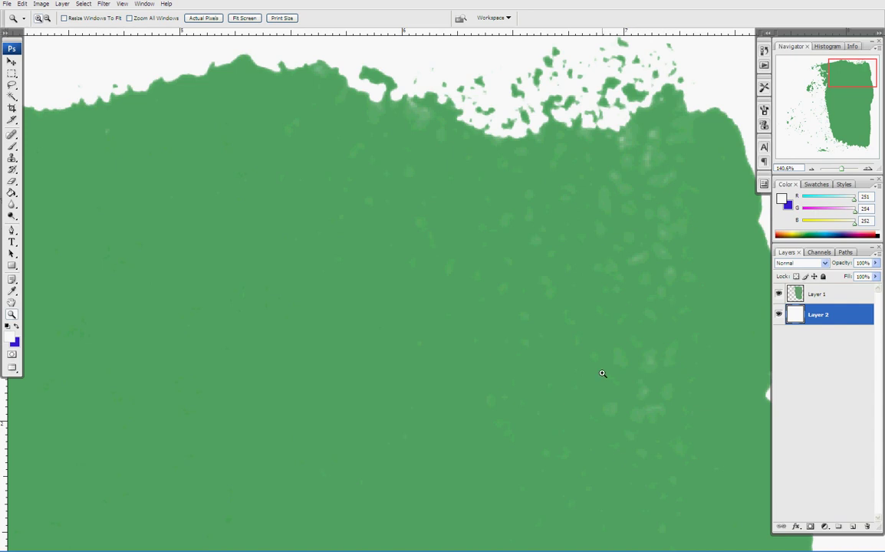
{"action": "key", "text": "ctrl+0"}
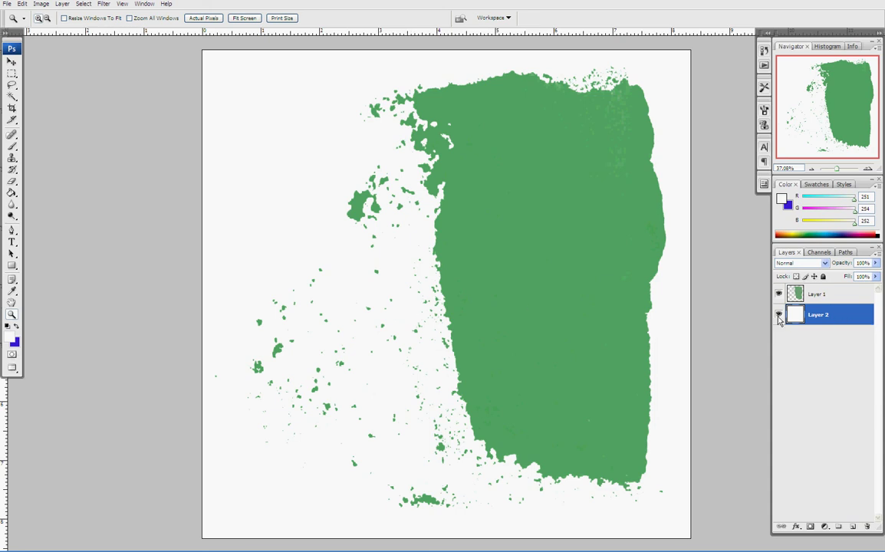
- Add near-white 60 pt text reading "student life" on a new type layer above the green paint layer
{"action": "left_click", "coordinate": [834, 294]}
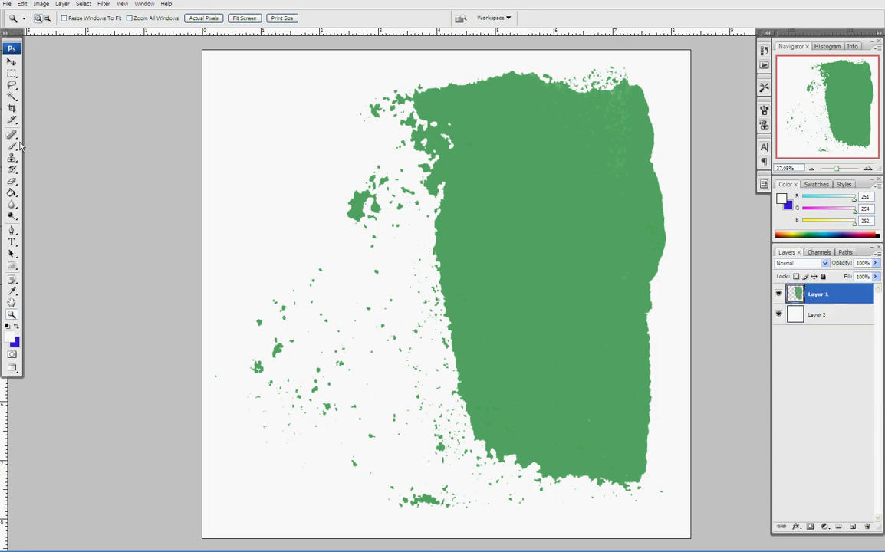
{"action": "left_click", "coordinate": [11, 242]}
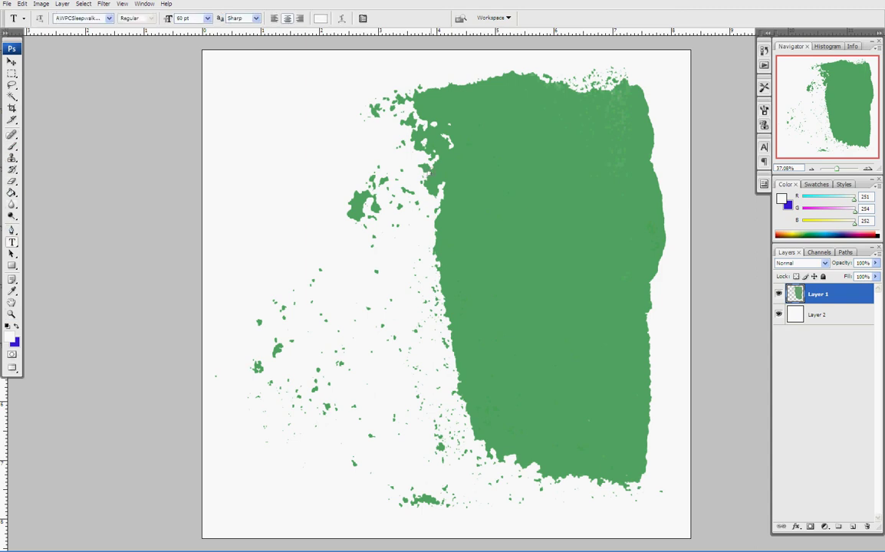
{"action": "left_click_drag", "start_coordinate": [339, 169], "coordinate": [627, 230]}
{"action": "type", "text": "student life"}
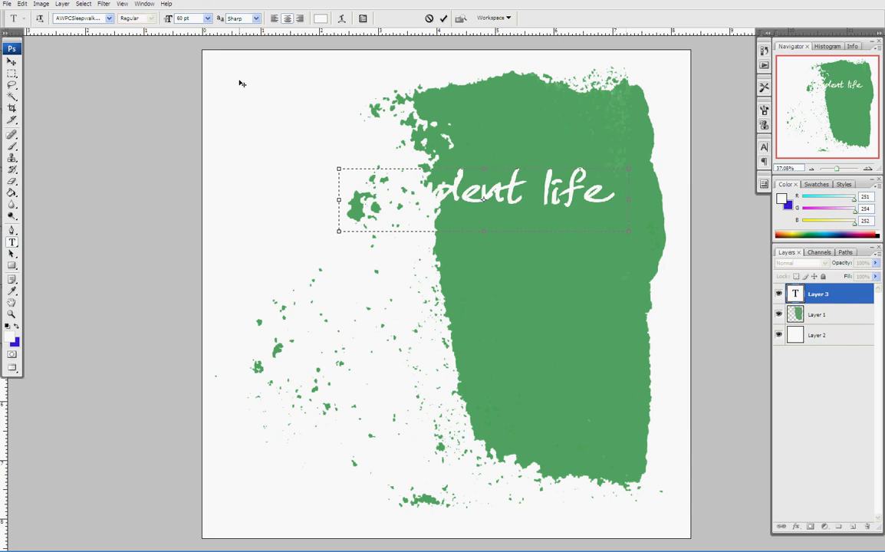
- Rotate the "student life" text about 91° counterclockwise and position it vertically within the solid green paint area
{"action": "left_click", "coordinate": [12, 60]}
{"action": "key", "text": "ctrl+t"}
{"action": "left_click_drag", "start_coordinate": [327, 161], "coordinate": [453, 320]}
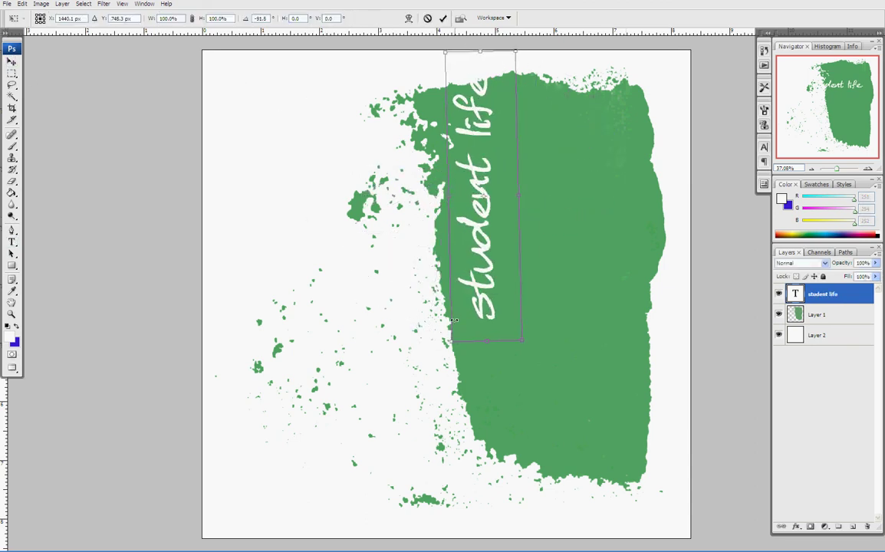
{"action": "left_click_drag", "start_coordinate": [484, 235], "coordinate": [553, 303]}
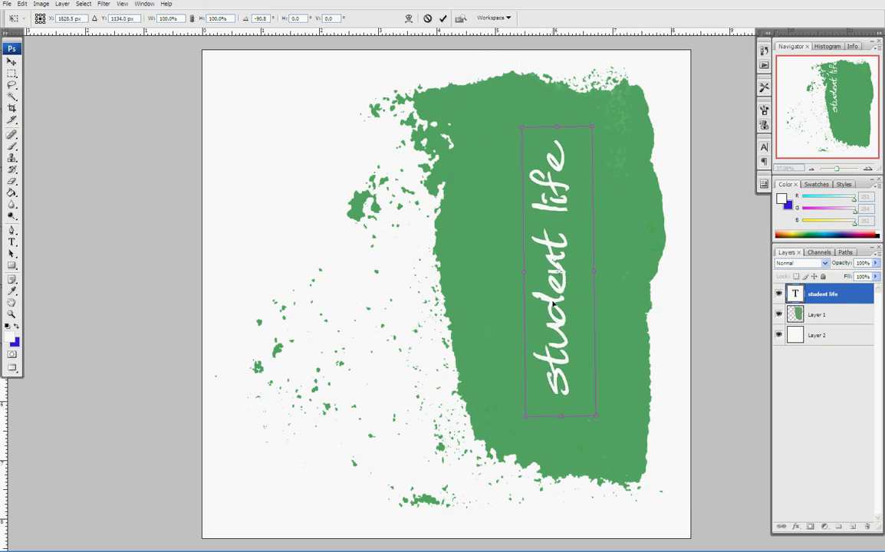
{"action": "key", "text": "Return"}
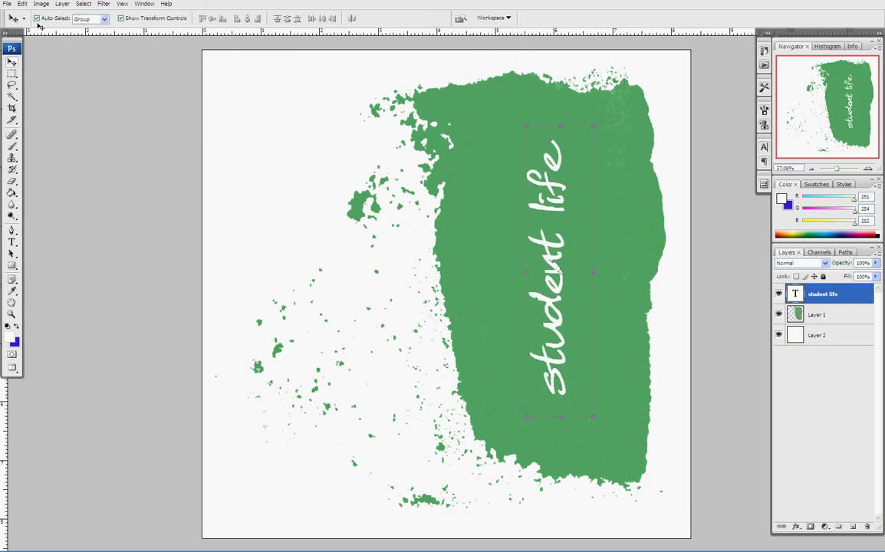
- Hide the near-white background layer and choose PNG as the format for saving a copy of the design
{"action": "left_click", "coordinate": [778, 335]}
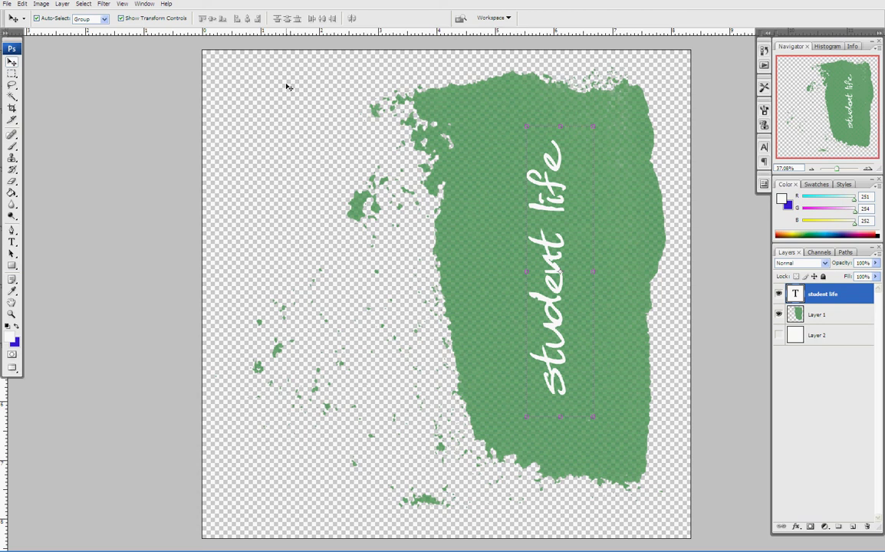
{"action": "left_click", "coordinate": [8, 4]}
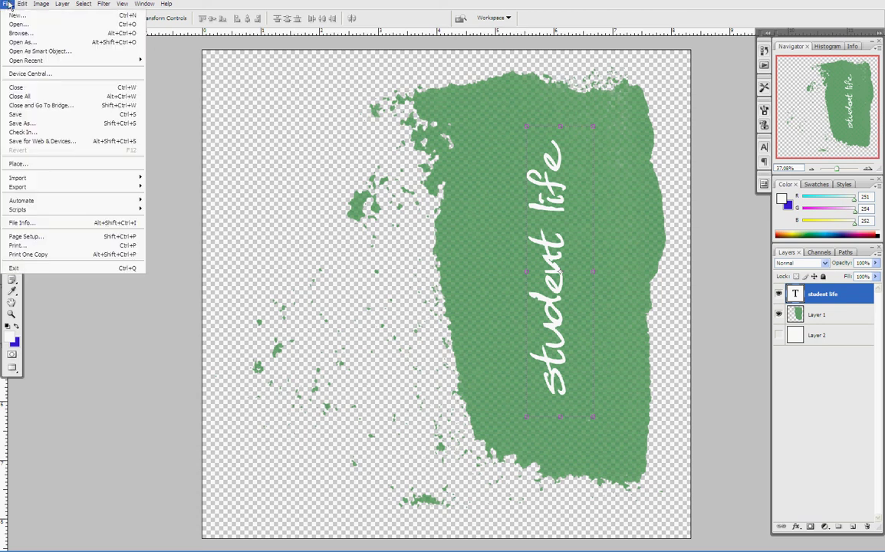
{"action": "left_click", "coordinate": [39, 123]}
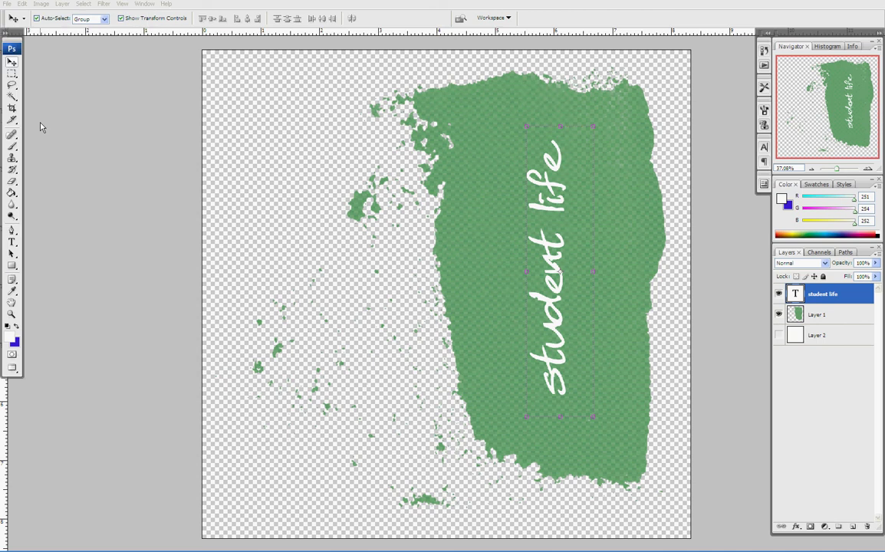
{"action": "left_click", "coordinate": [485, 225]}
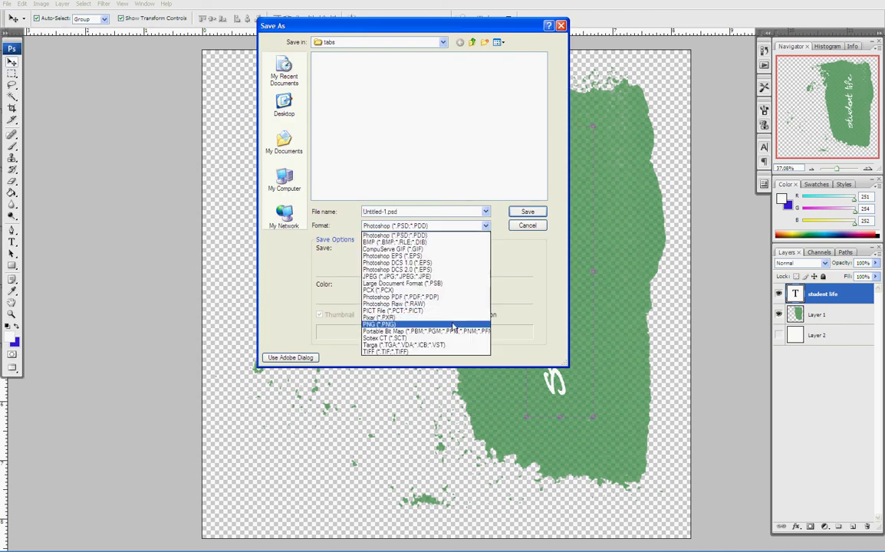
{"action": "left_click", "coordinate": [418, 325]}
- Save the PNG as "student life tab.png" in the tabs folder, replacing the existing file, with interlacing set to None
{"action": "triple_click", "coordinate": [385, 212]}
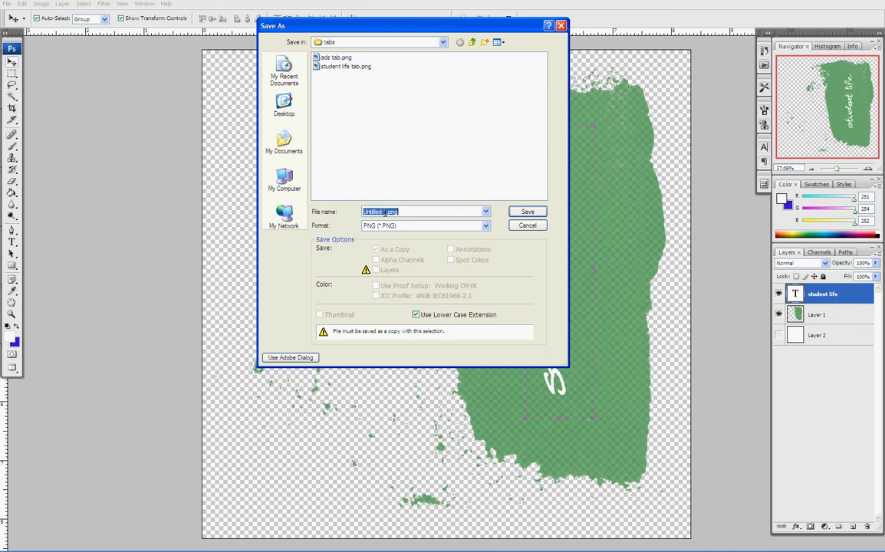
{"action": "left_click", "coordinate": [385, 211]}
{"action": "left_click_drag", "start_coordinate": [387, 211], "coordinate": [362, 211]}
{"action": "type", "text": "student life tab"}
{"action": "left_click", "coordinate": [397, 42]}
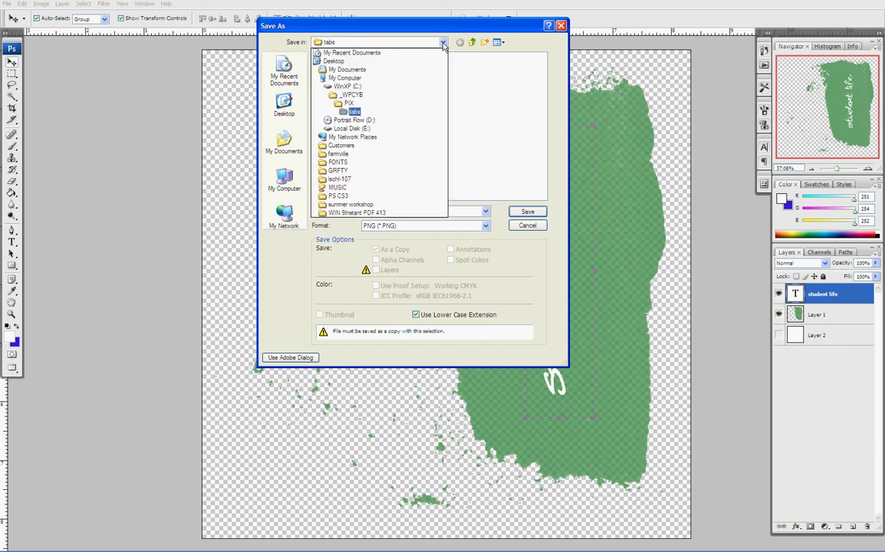
{"action": "left_click", "coordinate": [384, 113]}
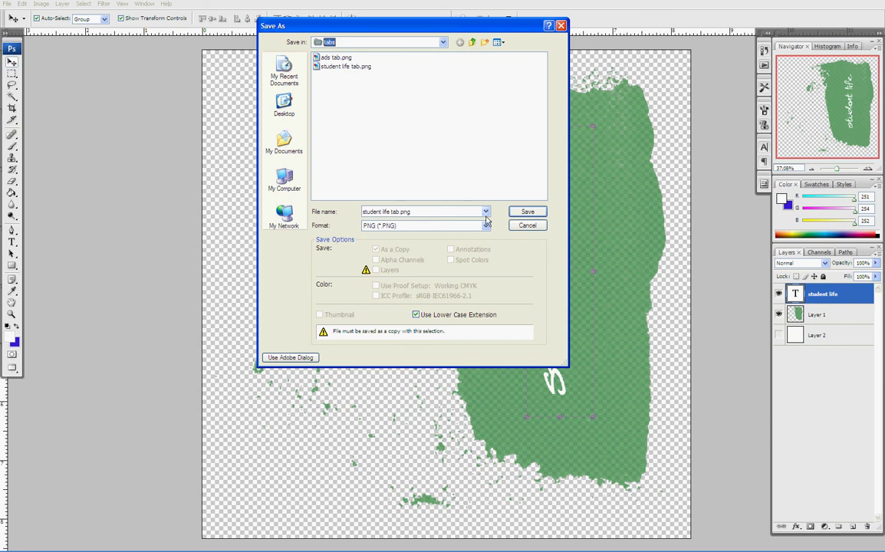
{"action": "left_click", "coordinate": [531, 214]}
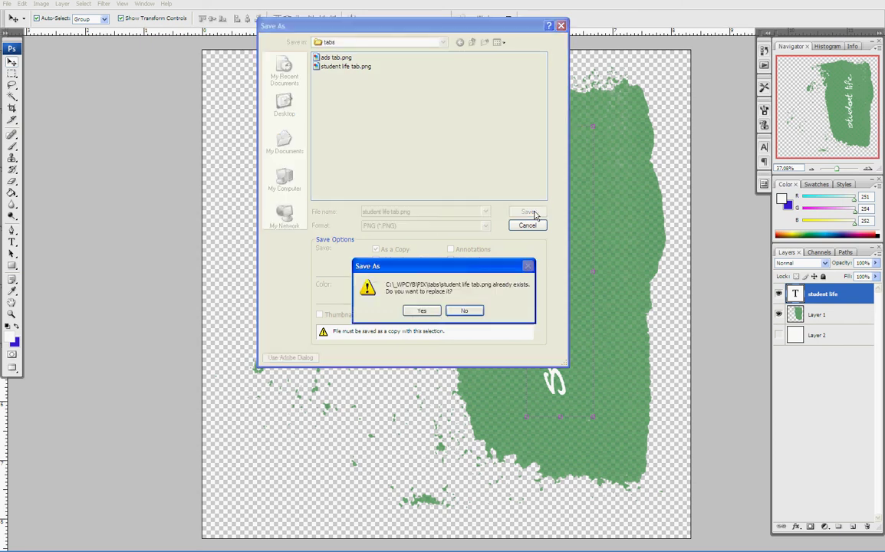
{"action": "left_click", "coordinate": [422, 311]}
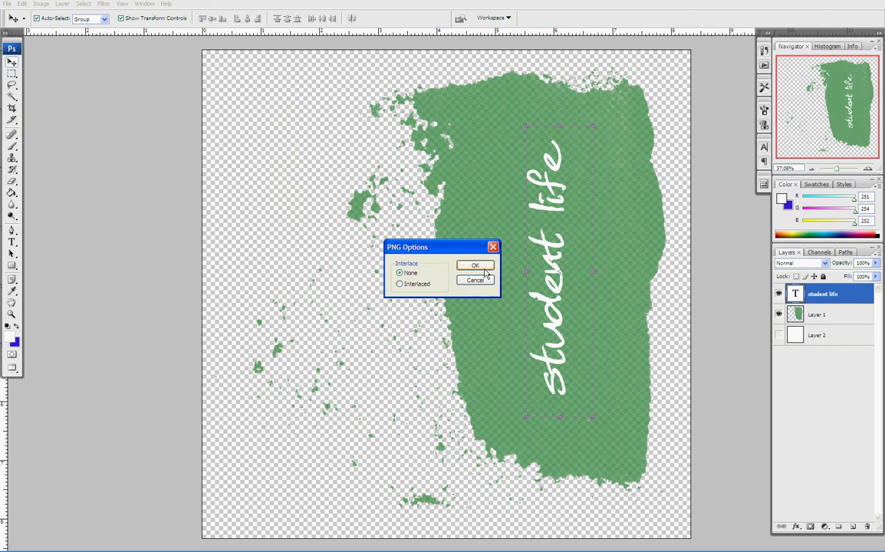
{"action": "left_click", "coordinate": [476, 266]}
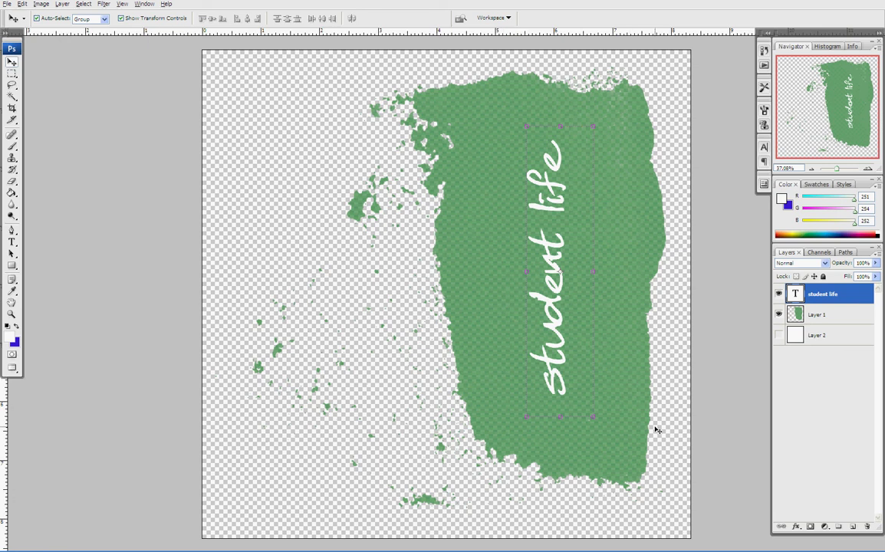
{"action": "key", "text": "alt+Tab"}
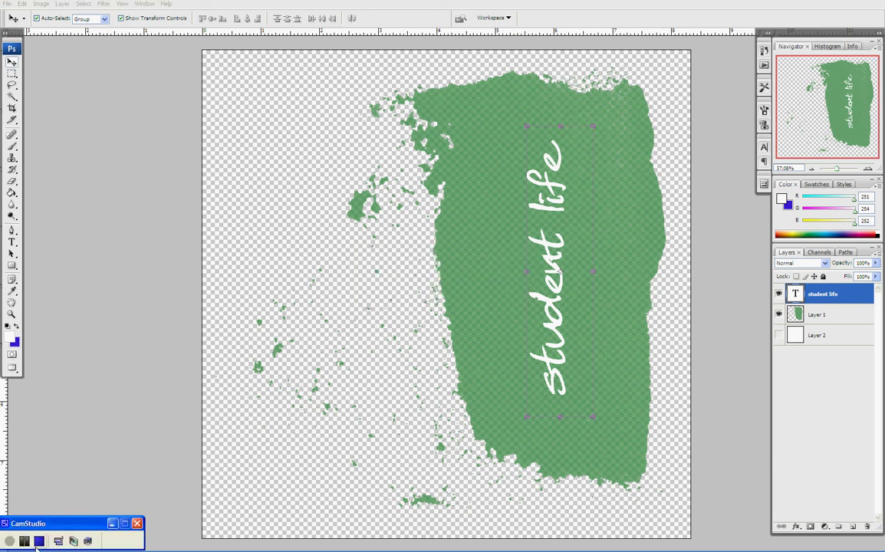